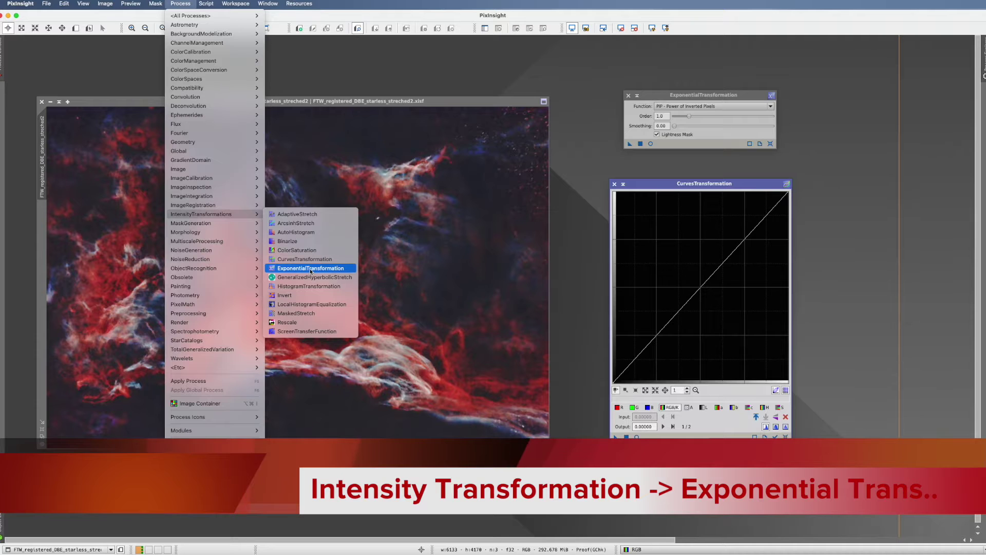
{"action": "left_click", "coordinate": [824, 150]}
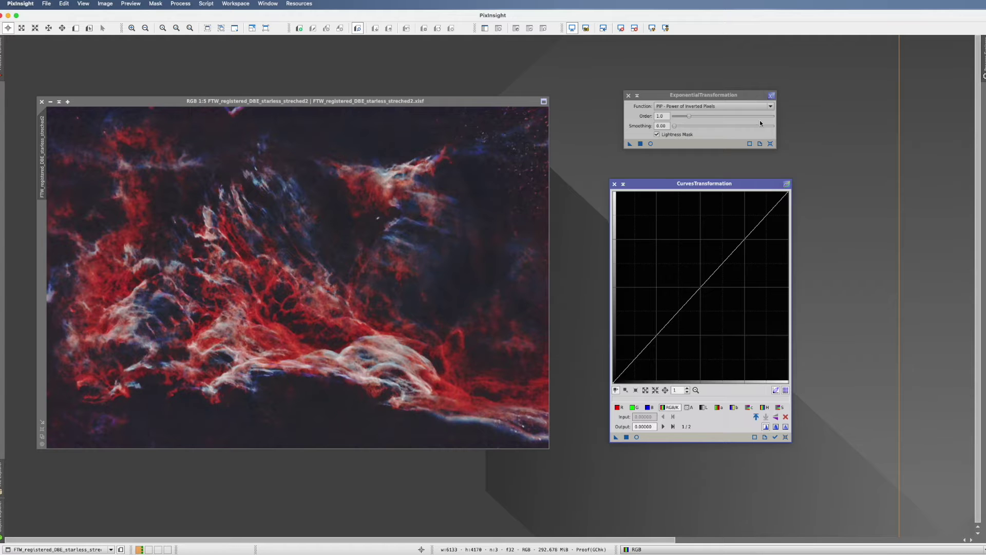
{"action": "left_click", "coordinate": [761, 143]}
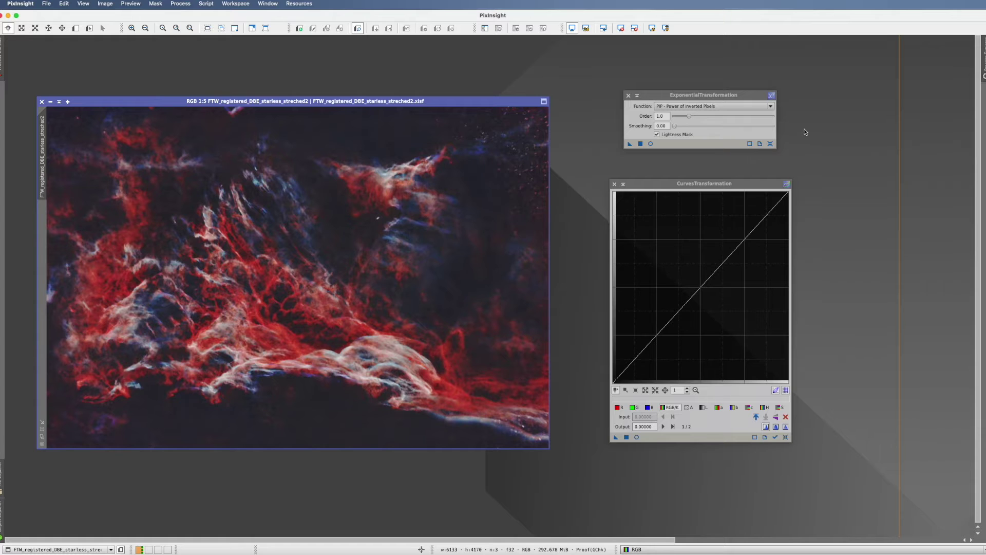
{"action": "left_click_drag", "start_coordinate": [704, 95], "coordinate": [702, 99]}
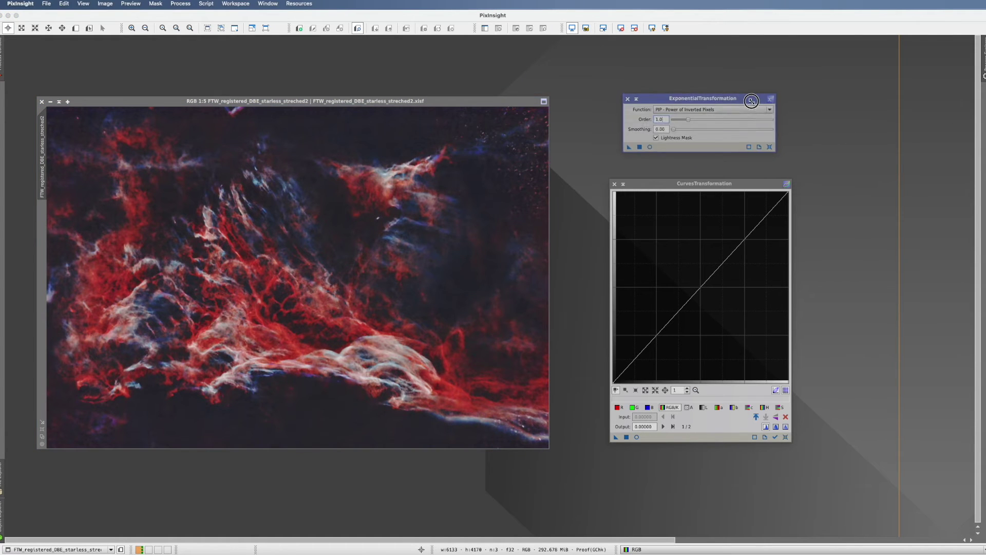
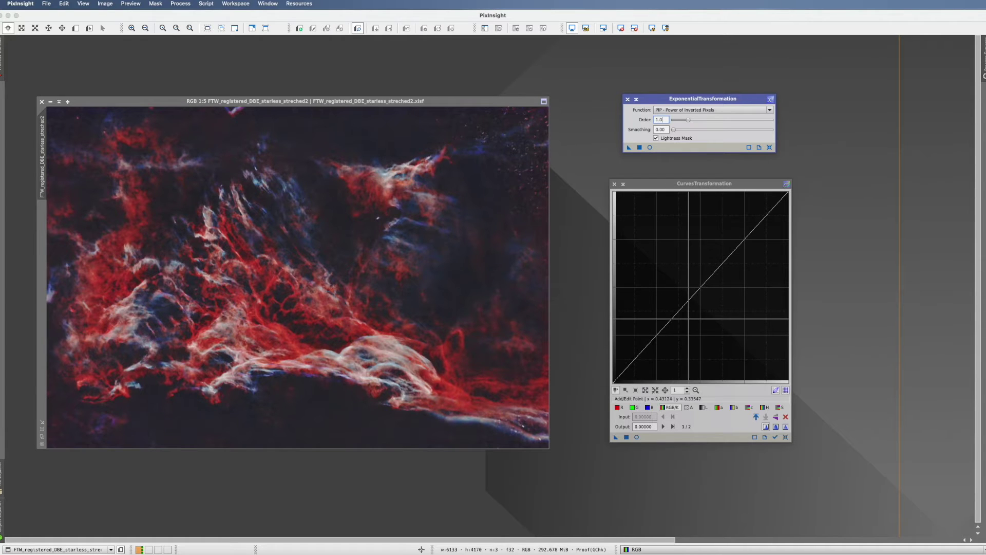
Start a real-time preview for CurvesTransformation and move both process windows clear of the previewed image
{"action": "left_click", "coordinate": [637, 437]}
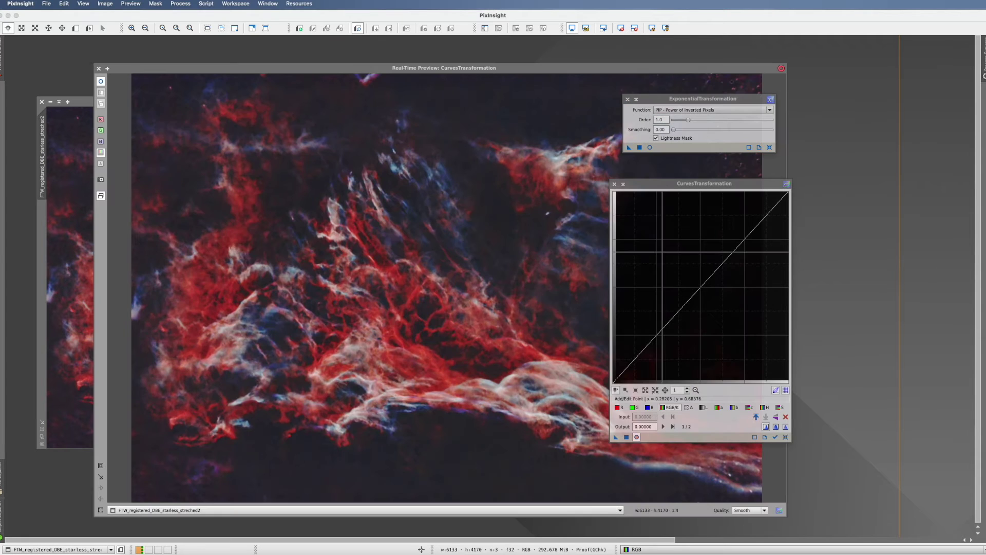
{"action": "left_click", "coordinate": [651, 184]}
{"action": "left_click_drag", "start_coordinate": [651, 183], "coordinate": [807, 212]}
{"action": "left_click_drag", "start_coordinate": [718, 100], "coordinate": [913, 78]}
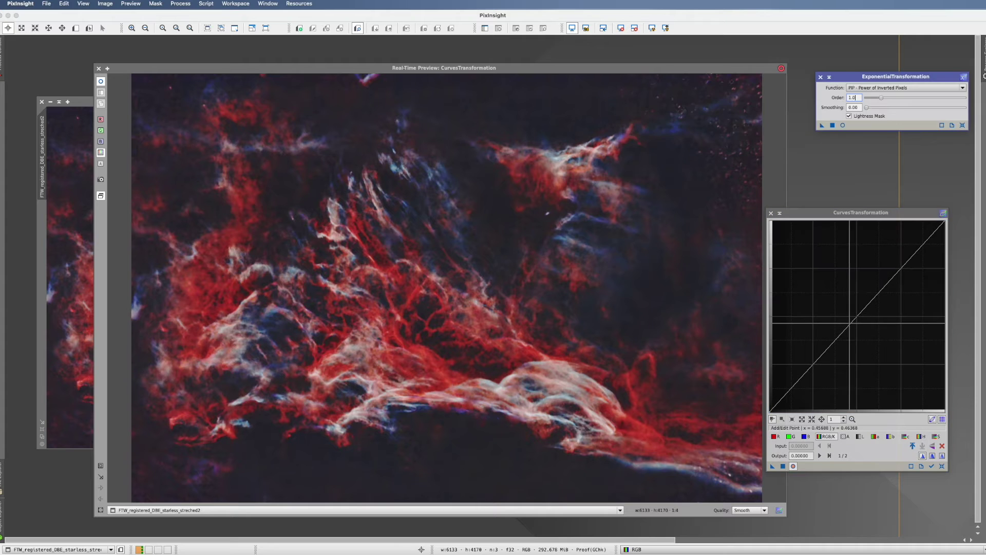
Try brightening the midtones with an RGB/K curve point at about input 0.40, output 0.55
{"action": "left_click", "coordinate": [849, 316]}
{"action": "left_click_drag", "start_coordinate": [848, 316], "coordinate": [834, 307]}
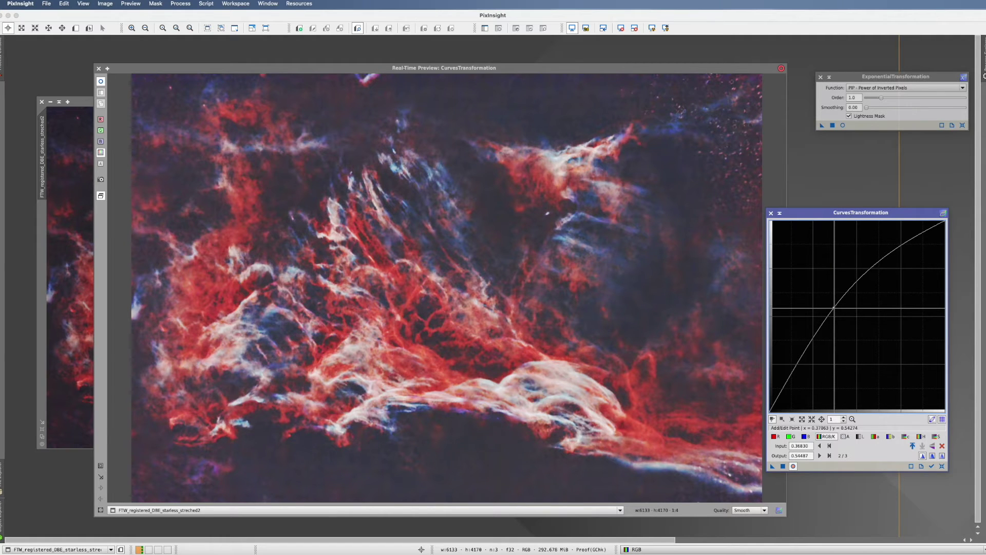
{"action": "left_click", "coordinate": [834, 308]}
{"action": "left_click_drag", "start_coordinate": [834, 308], "coordinate": [840, 306]}
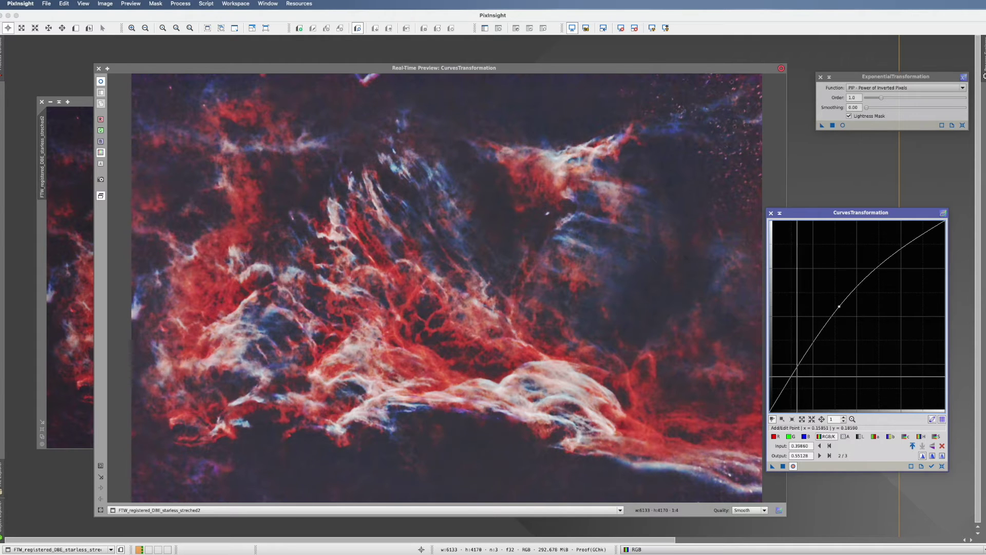
Try shaping the RGB/K curve with a shadow point at about 0.19, 0.15 and a highlight point at about 0.59, 0.76
{"action": "left_click", "coordinate": [791, 377]}
{"action": "left_click_drag", "start_coordinate": [792, 376], "coordinate": [800, 381]}
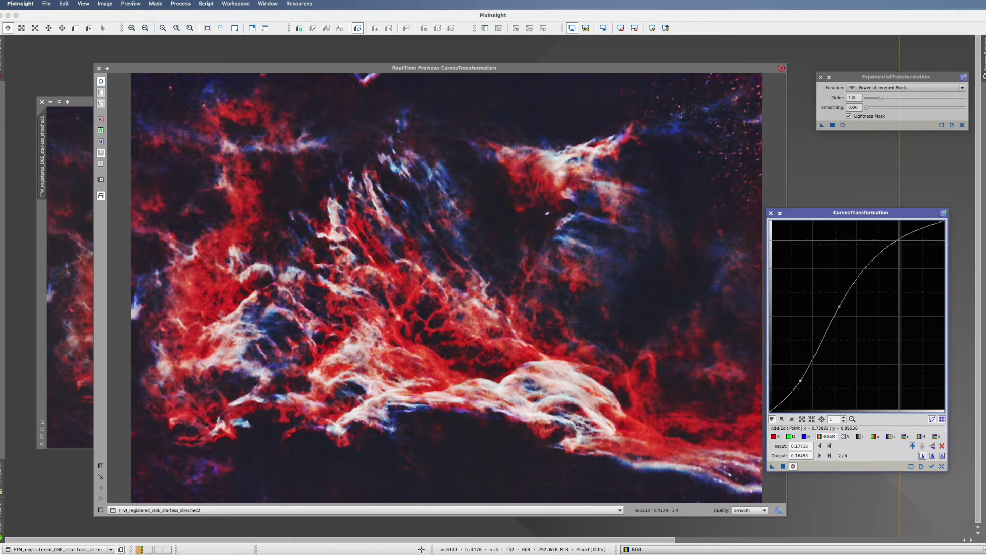
{"action": "left_click_drag", "start_coordinate": [899, 240], "coordinate": [872, 266]}
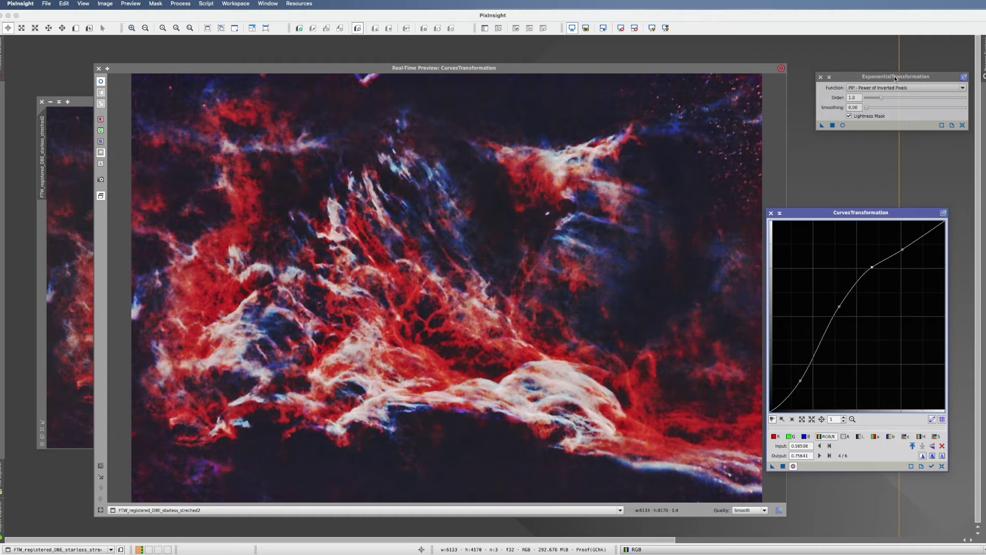
{"action": "left_click", "coordinate": [802, 381]}
{"action": "left_click_drag", "start_coordinate": [801, 381], "coordinate": [803, 383]}
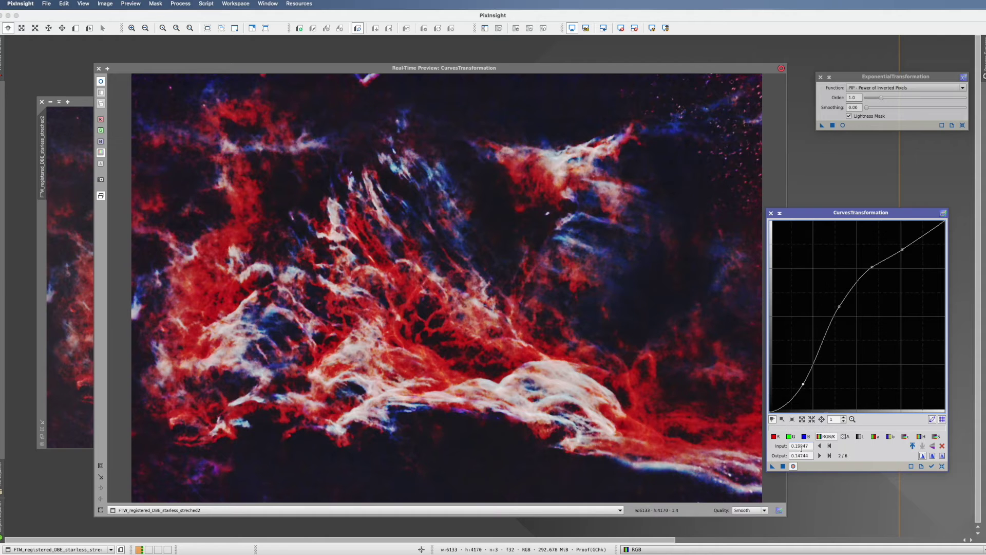
Close CurvesTransformation without applying it, and preview ExponentialTransformation in real time with its window beside the image
{"action": "left_click", "coordinate": [793, 466]}
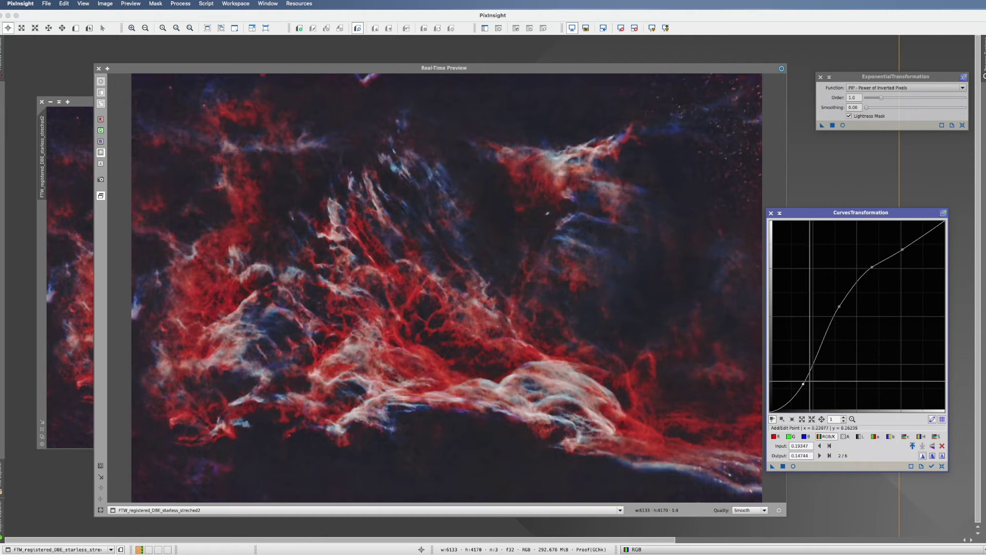
{"action": "left_click", "coordinate": [771, 212]}
{"action": "left_click_drag", "start_coordinate": [860, 77], "coordinate": [825, 235]}
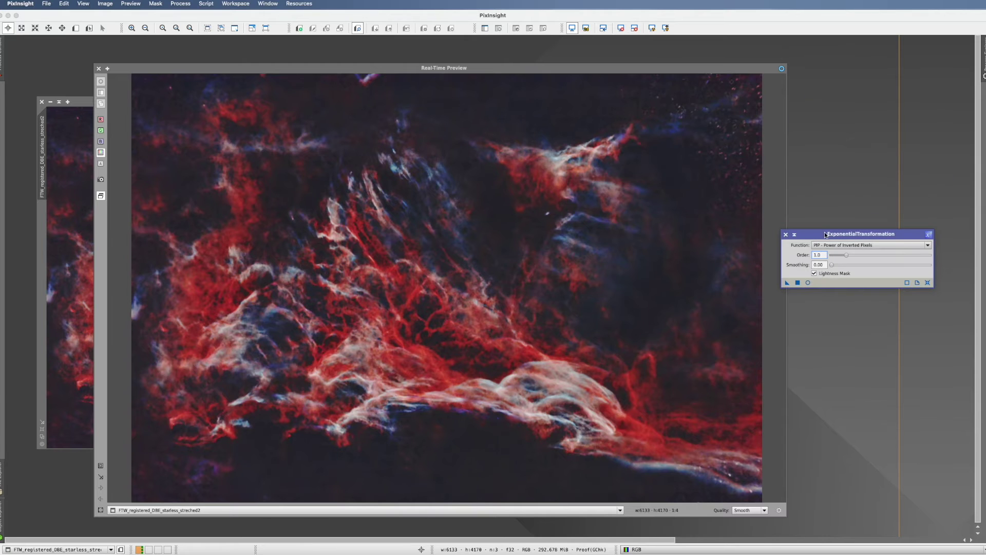
{"action": "left_click", "coordinate": [808, 283]}
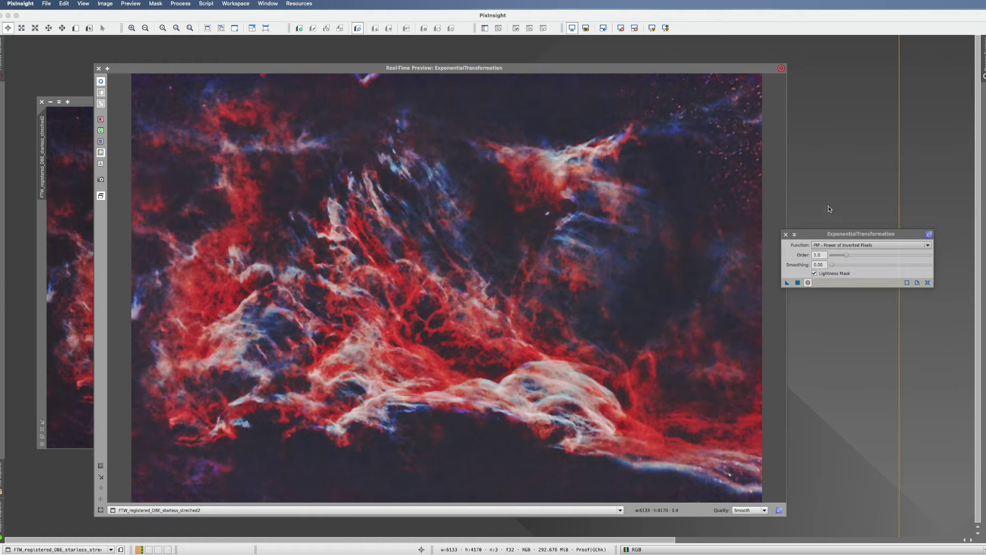
{"action": "mouse_move", "coordinate": [807, 237]}
{"action": "left_mouse_down"}
{"action": "mouse_move", "coordinate": [839, 231]}
{"action": "mouse_move", "coordinate": [822, 232]}
{"action": "left_mouse_up"}
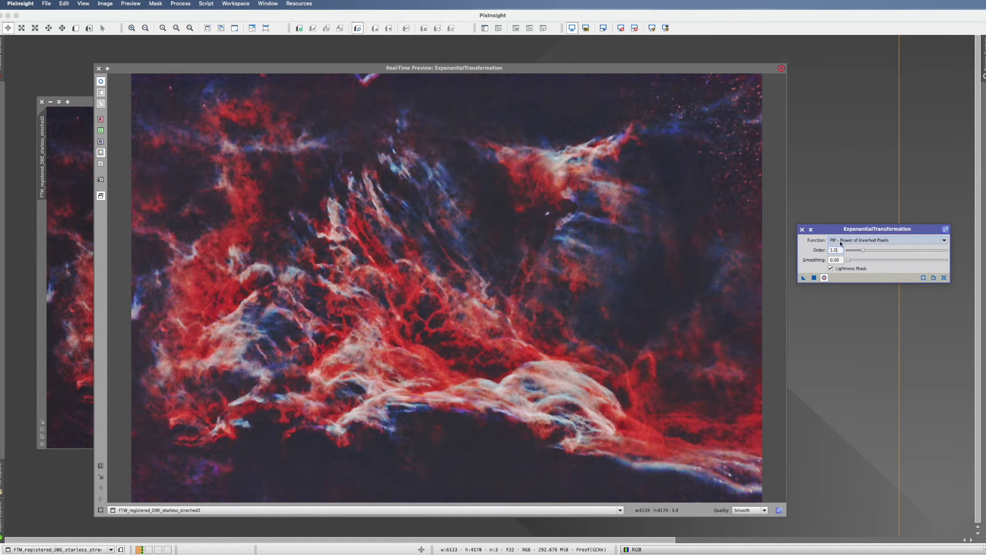
Review the available ExponentialTransformation functions and keep PIP - Power of Inverted Pixels
{"action": "left_click", "coordinate": [944, 240]}
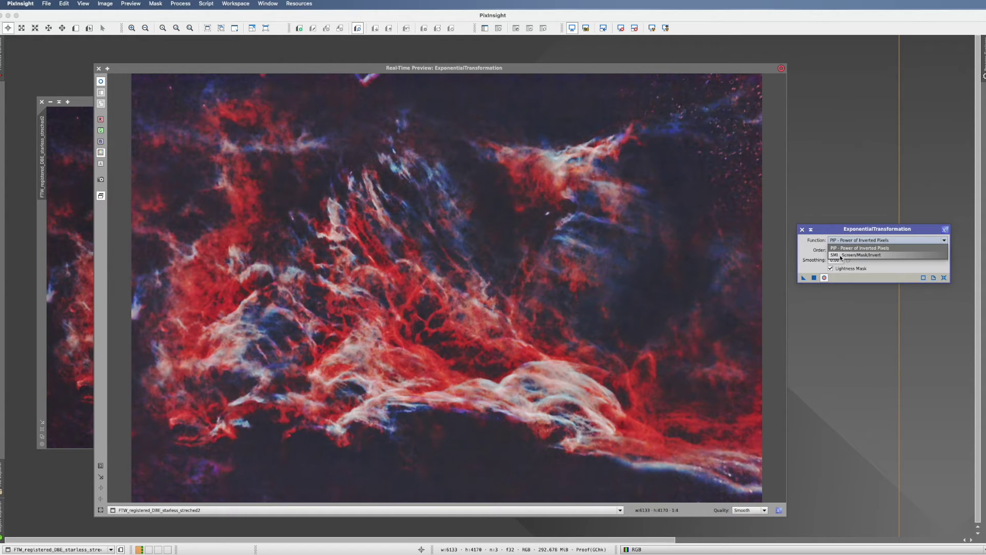
{"action": "left_click", "coordinate": [898, 248]}
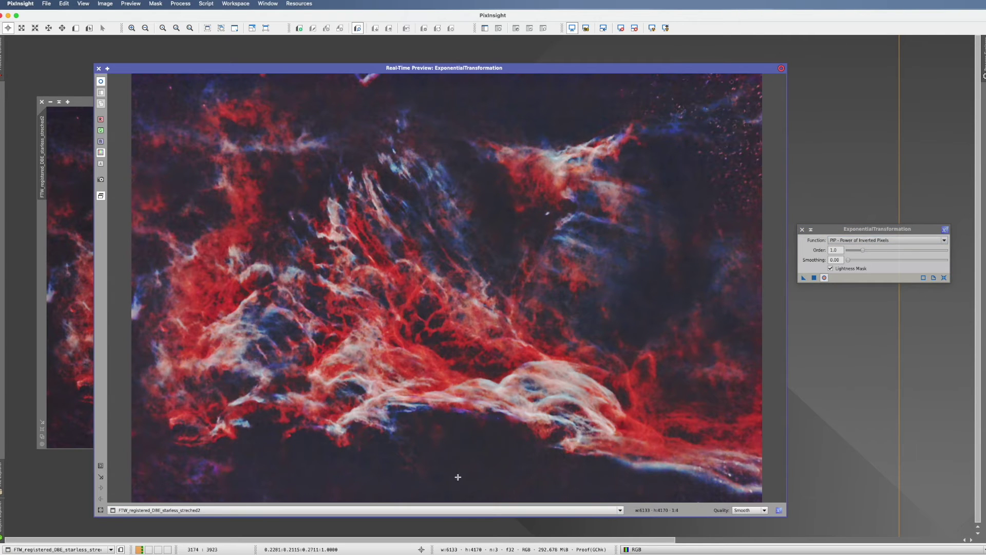
{"action": "left_click", "coordinate": [906, 240]}
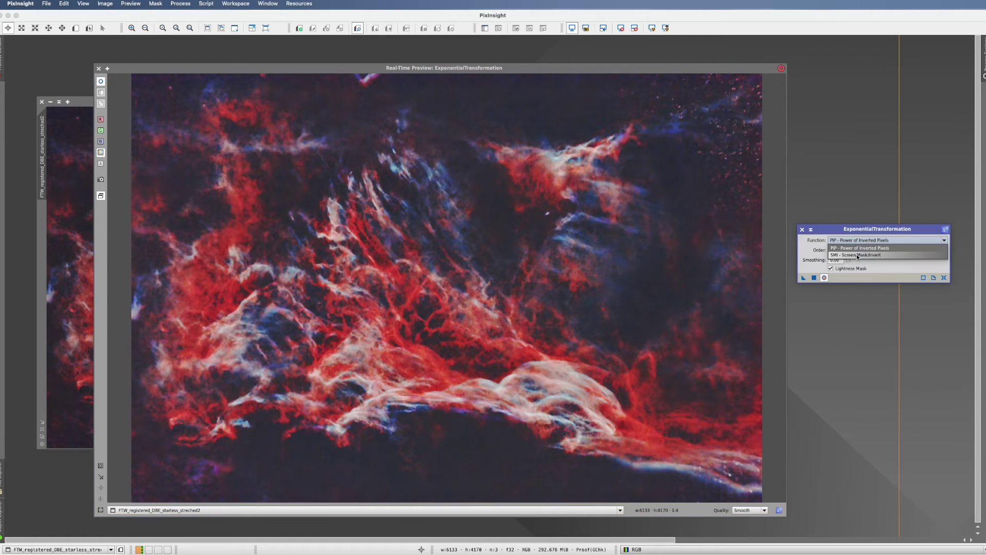
{"action": "left_click", "coordinate": [944, 241]}
{"action": "left_click", "coordinate": [833, 247]}
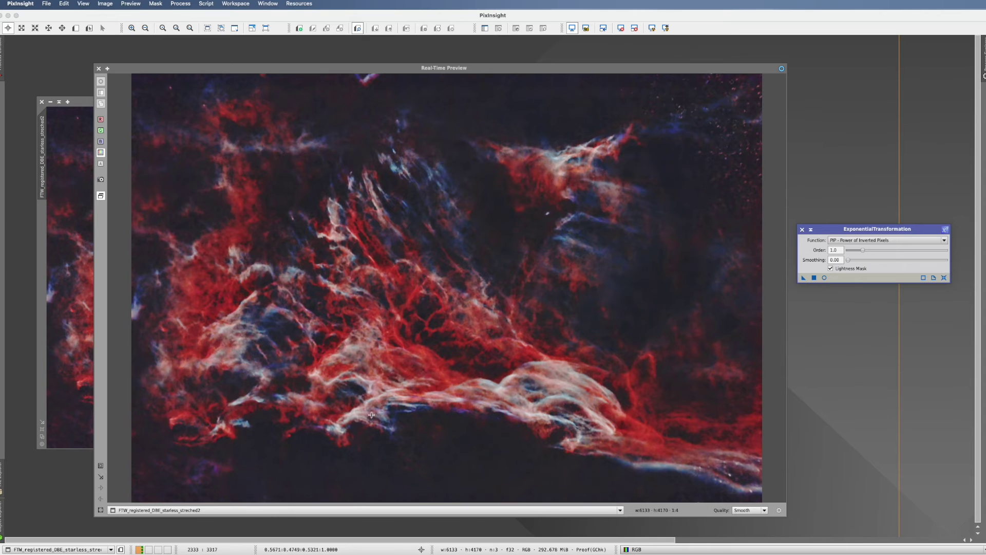
Compare the image with and without the ExponentialTransformation effect at order 1.0 by switching the real-time preview
{"action": "left_click", "coordinate": [825, 278]}
{"action": "left_click", "coordinate": [824, 278]}
{"action": "left_click", "coordinate": [824, 278]}
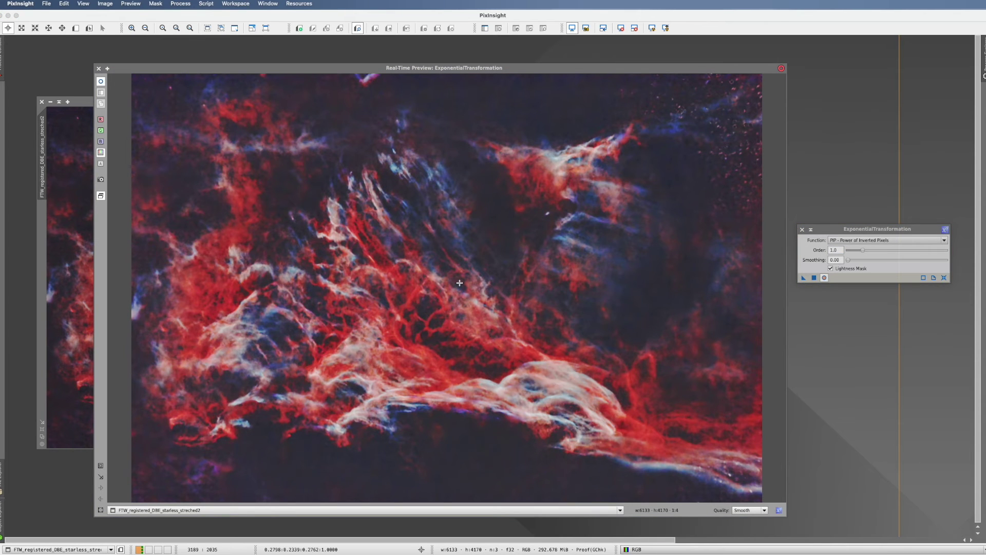
{"action": "left_click", "coordinate": [825, 278]}
{"action": "left_click", "coordinate": [825, 278]}
Set the ExponentialTransformation order to 0.6 and compare the image with and without the effect
{"action": "left_click_drag", "start_coordinate": [863, 250], "coordinate": [857, 251]}
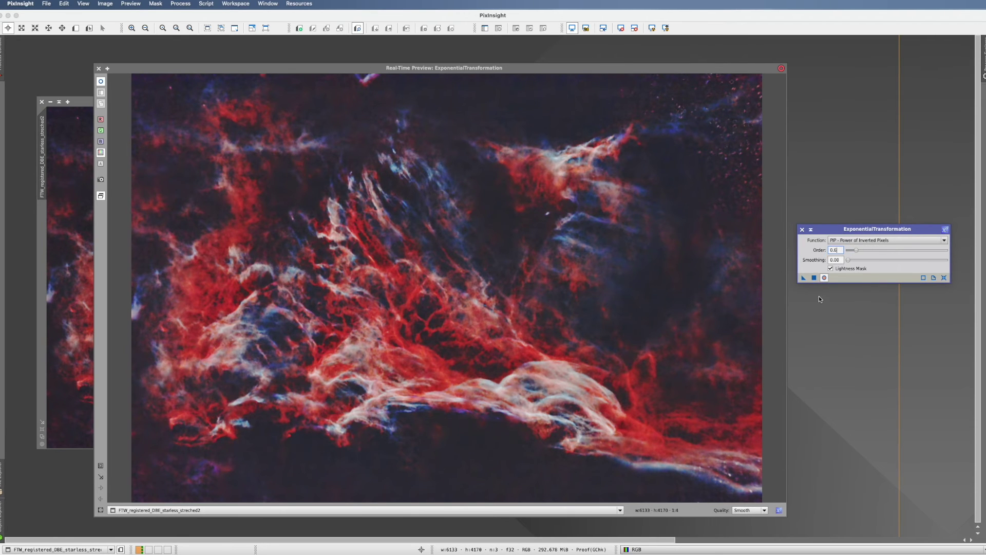
{"action": "left_click", "coordinate": [824, 277]}
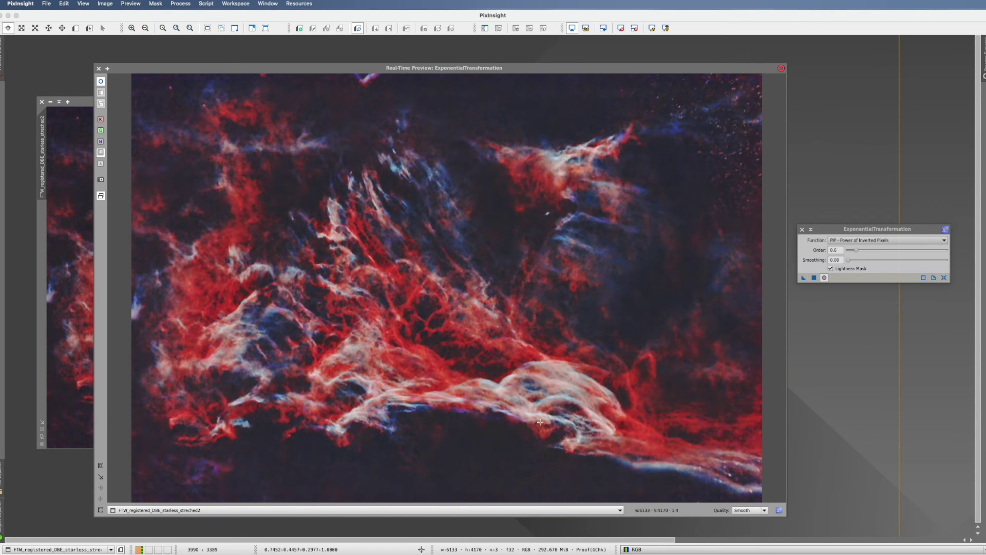
{"action": "left_click", "coordinate": [825, 278]}
{"action": "left_click", "coordinate": [825, 277]}
{"action": "left_click", "coordinate": [825, 278]}
{"action": "left_click", "coordinate": [827, 278]}
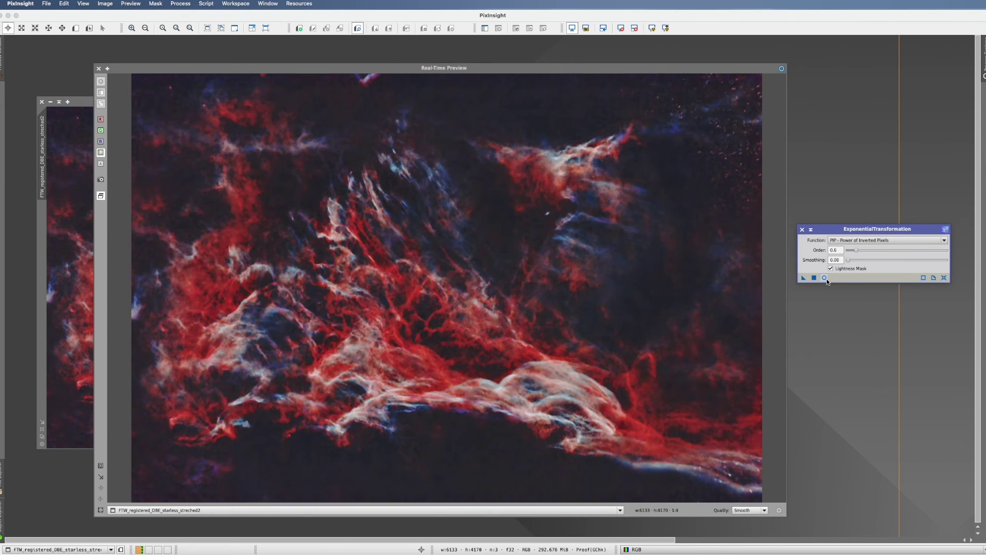
Set the ExponentialTransformation order to 0.4 and switch off the real-time preview to compare with the original
{"action": "left_click", "coordinate": [841, 260]}
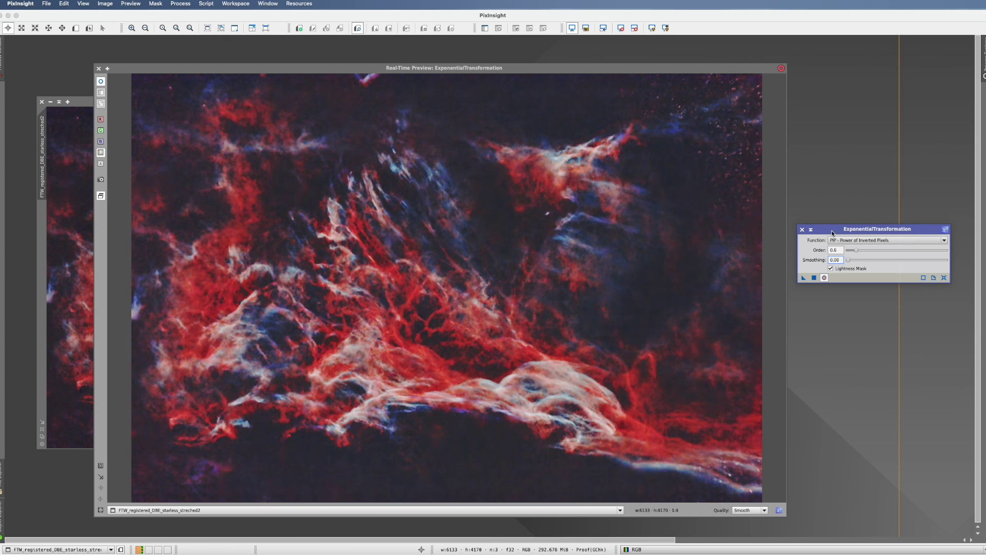
{"action": "left_click_drag", "start_coordinate": [858, 253], "coordinate": [855, 252]}
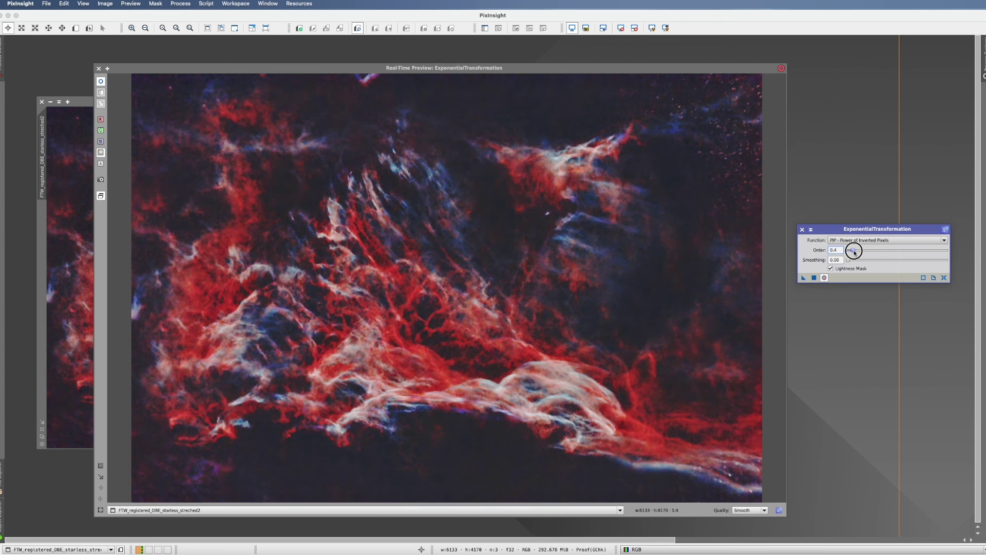
{"action": "left_click", "coordinate": [825, 278]}
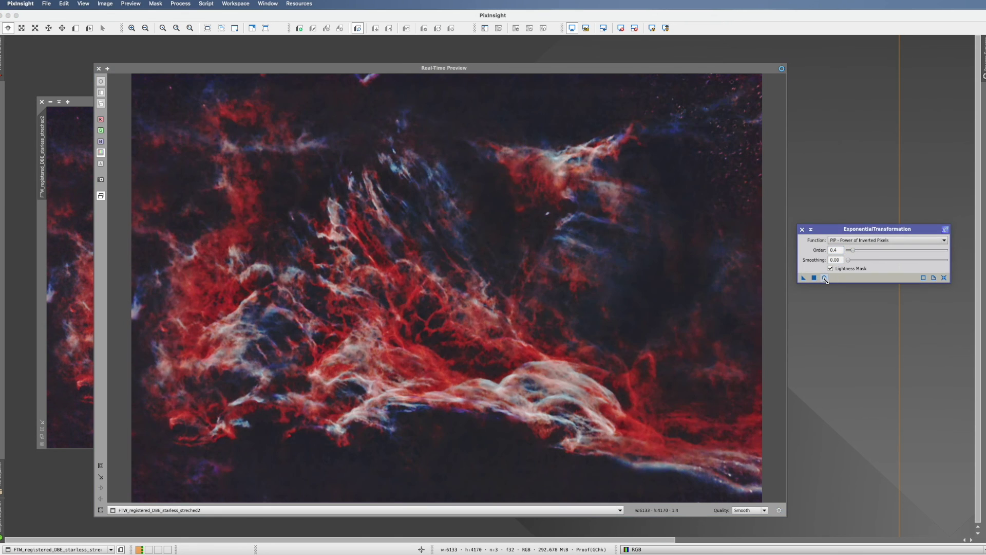